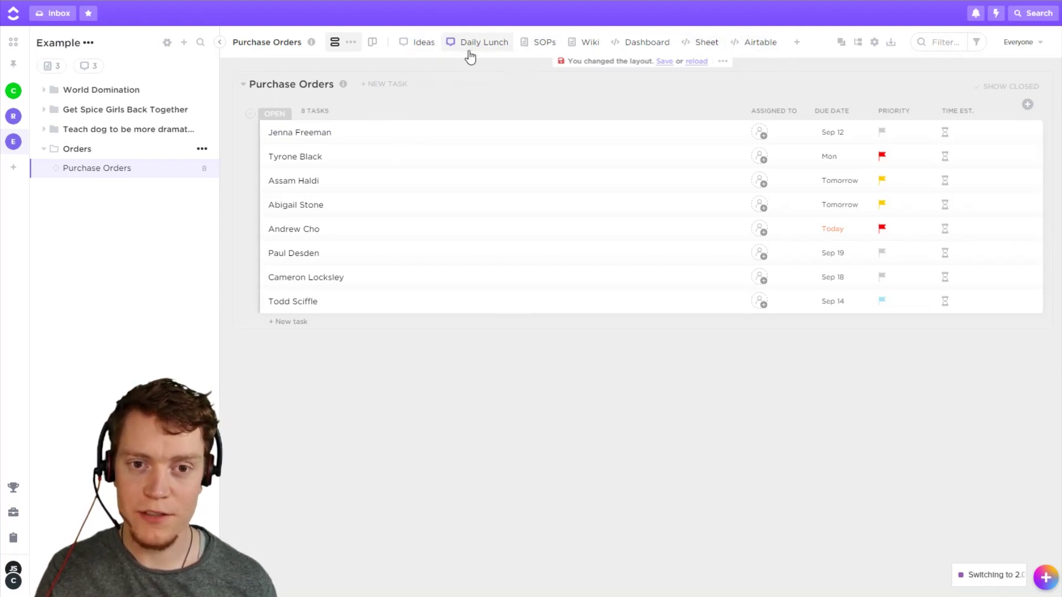
# Switch to the Ideas chat view of the Purchase Orders list.
pyautogui.click(423, 44)
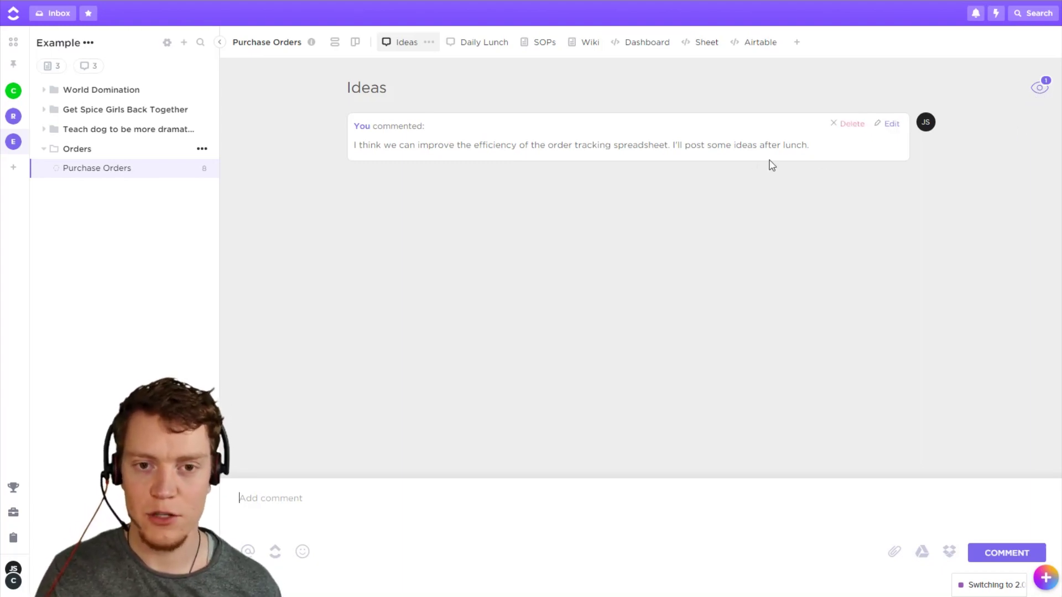
# Look over the Daily Lunch conversation, then open the Purchase Order SOPs doc view.
pyautogui.click(480, 42)
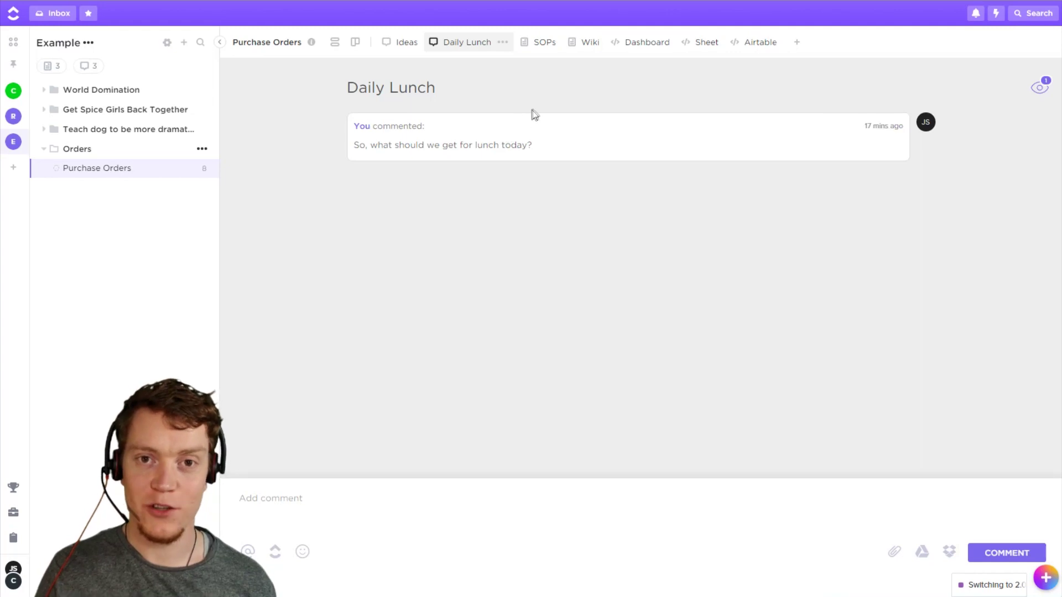
pyautogui.click(545, 44)
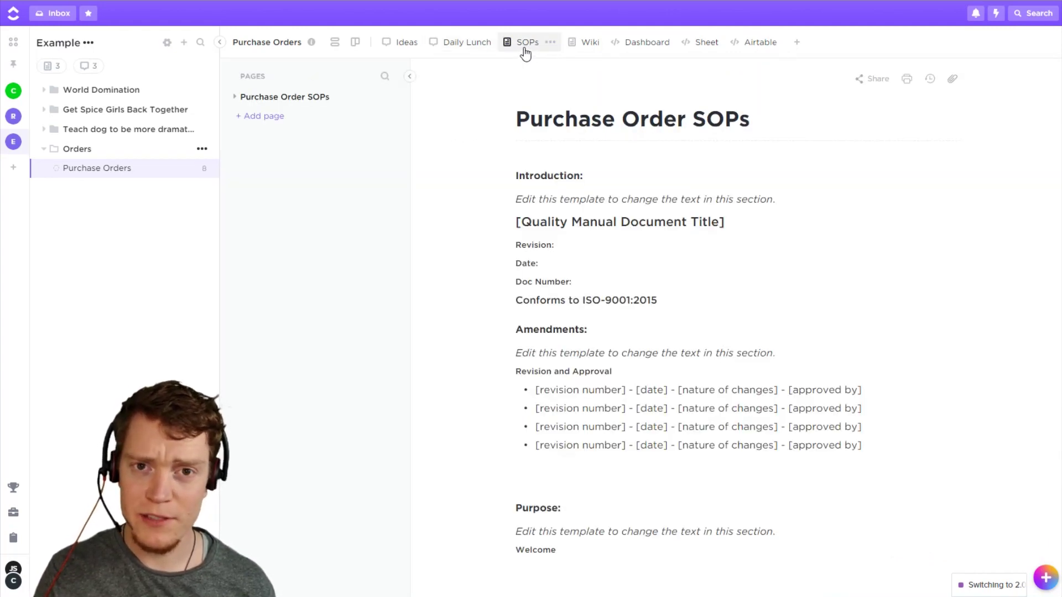
# Expand Purchase Order SOPs to show its Packaging, Shipping and Return sub-pages, then view the Wiki.
pyautogui.click(235, 98)
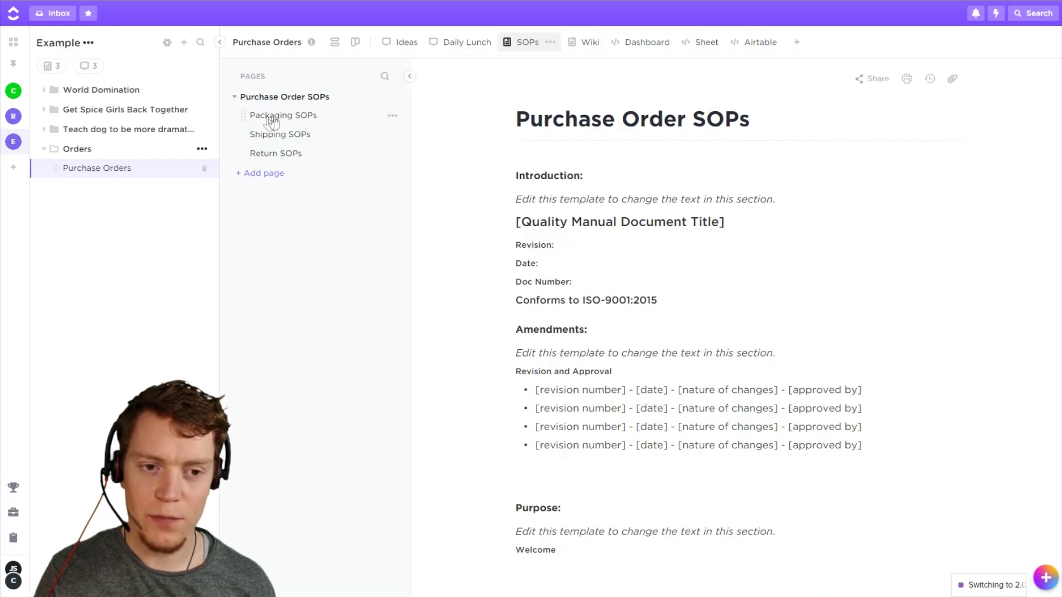
pyautogui.rightClick(308, 100)
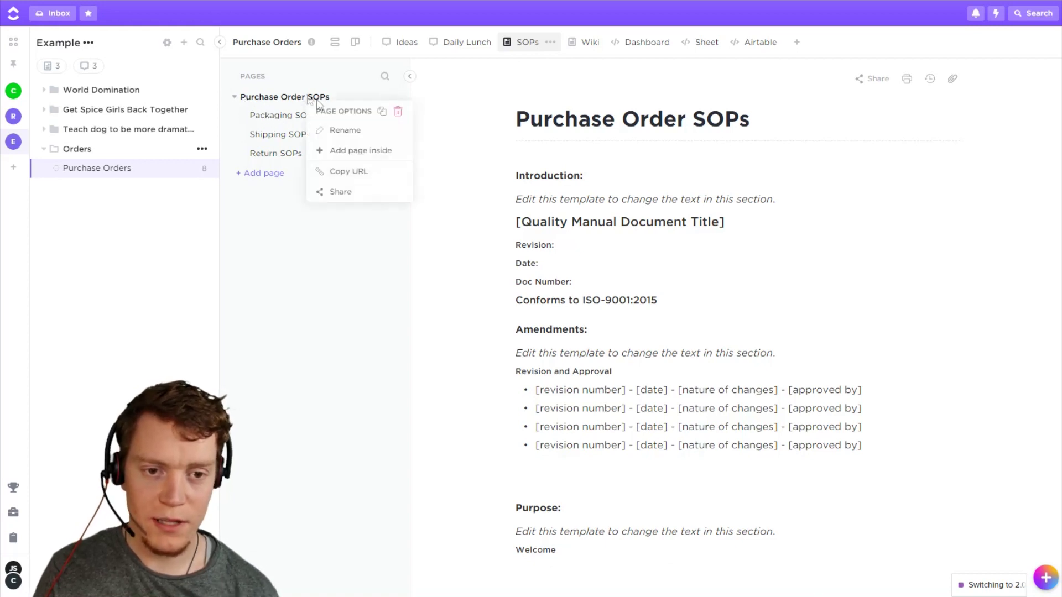
pyautogui.click(350, 255)
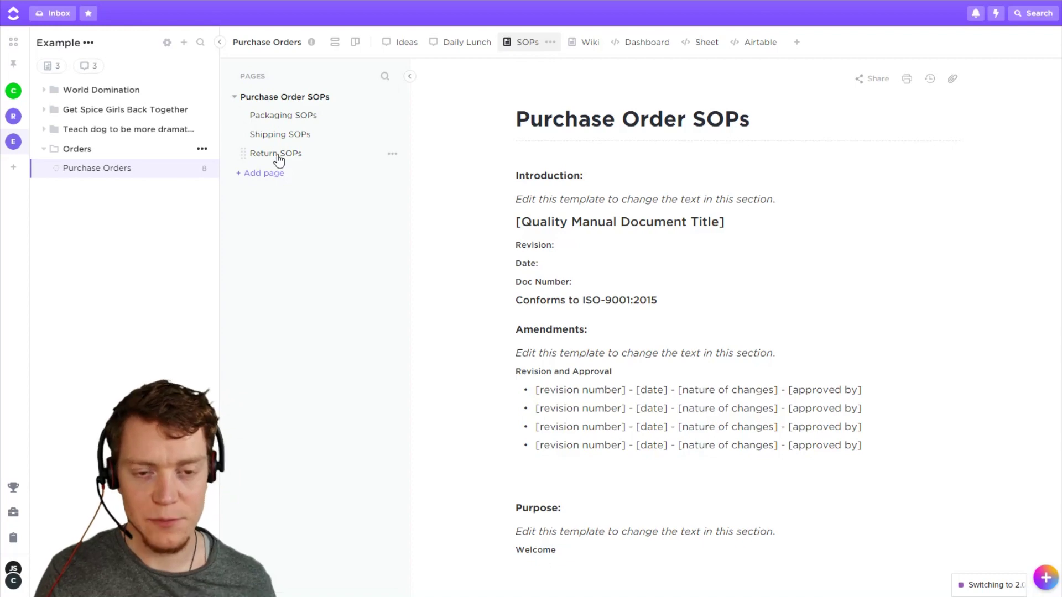
pyautogui.click(587, 55)
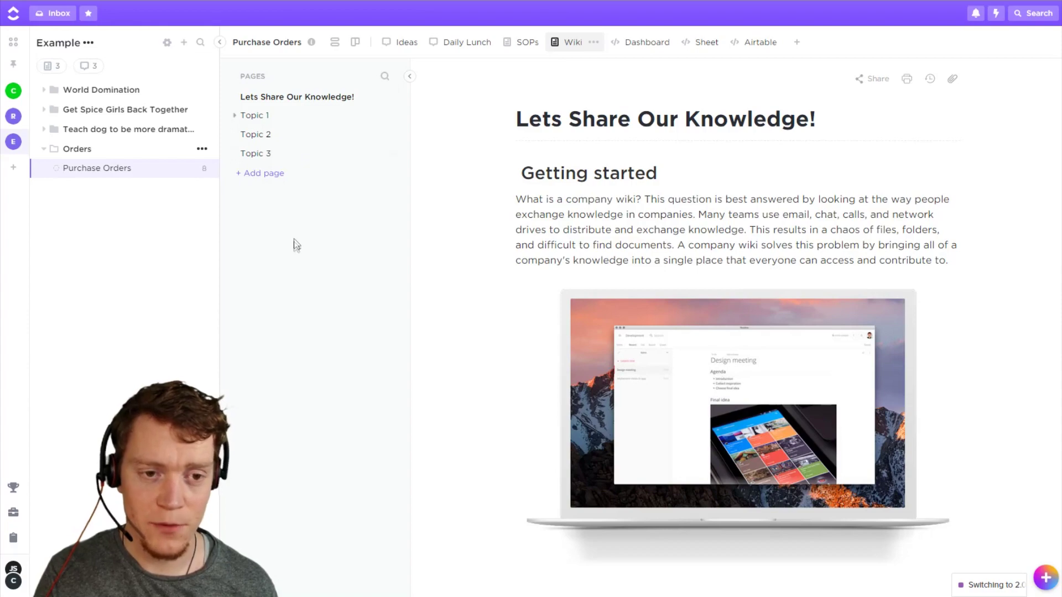
# Read through the 'Lets Share Our Knowledge!' wiki page, then open the restaurant Dashboard view.
pyautogui.scroll(-15, 687, 251)
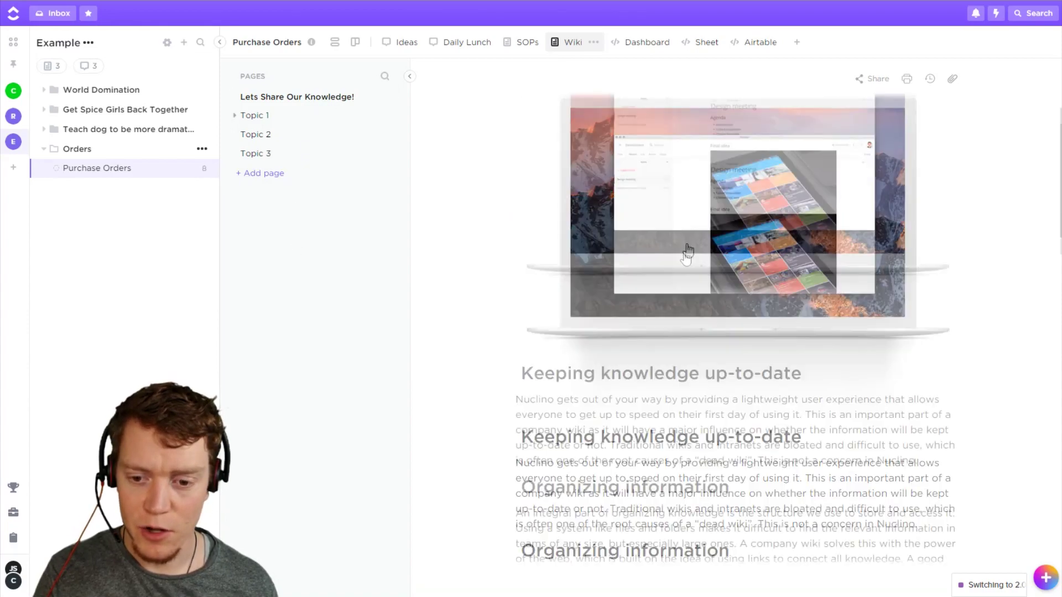
pyautogui.scroll(15, 687, 254)
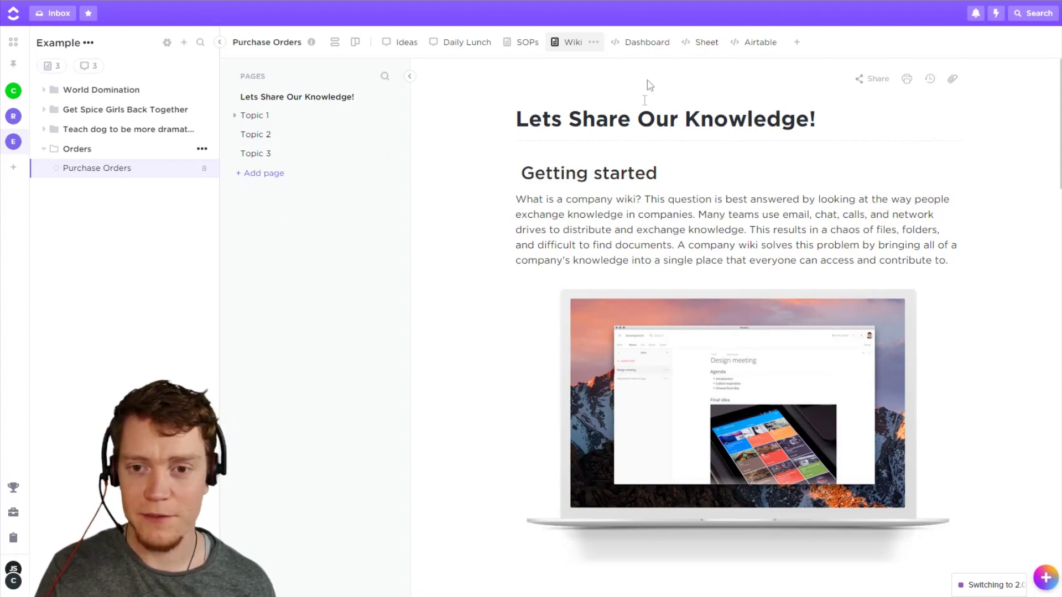
pyautogui.click(650, 44)
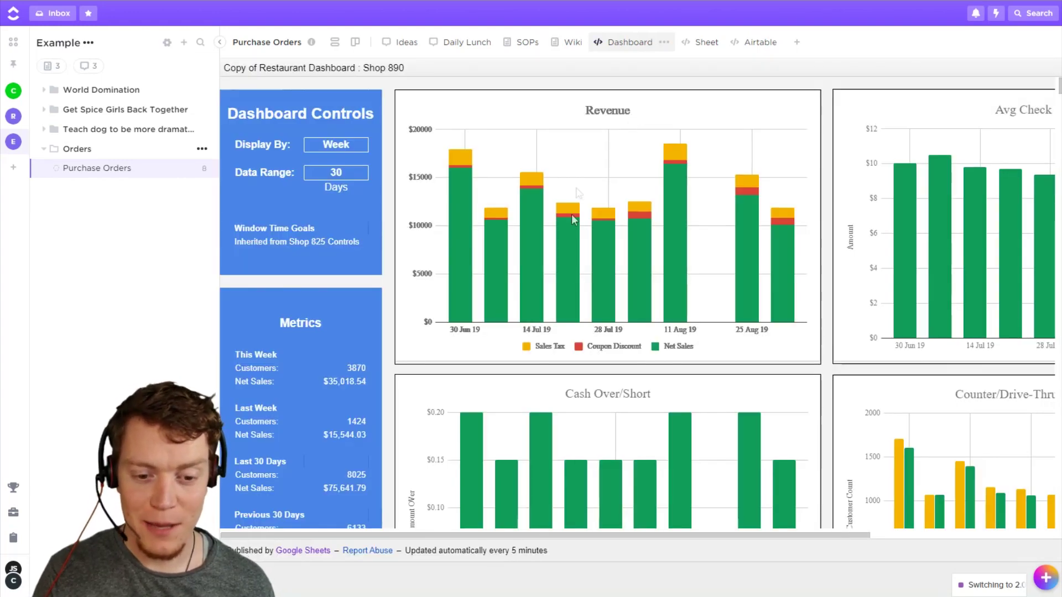
# Scroll the restaurant dashboard, review the Shop 890 Sheet embed, then open the Airtable view.
pyautogui.moveTo(628, 541); pyautogui.dragTo(889, 514)
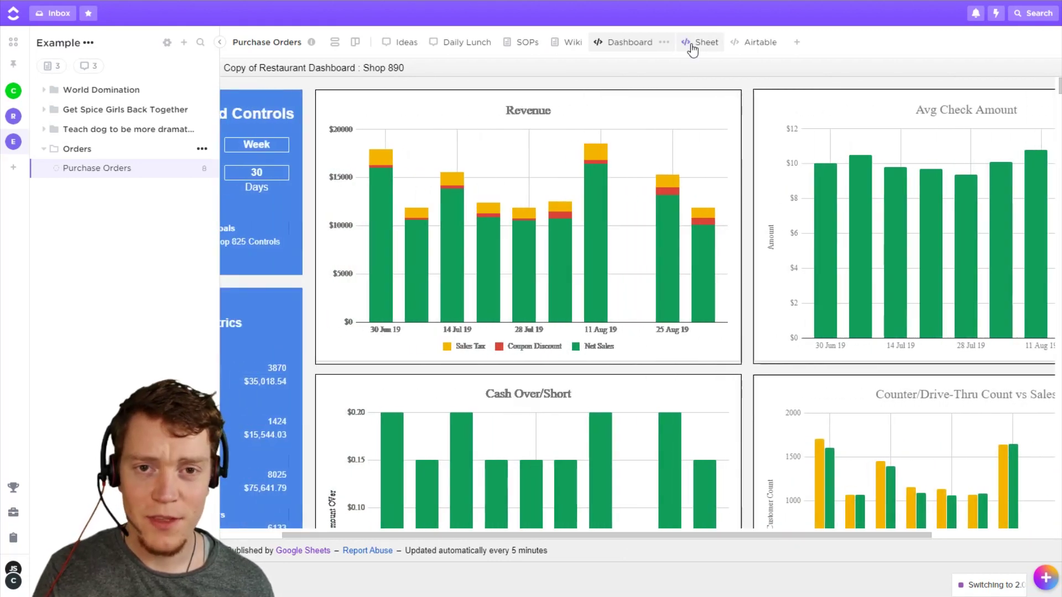
pyautogui.click(689, 43)
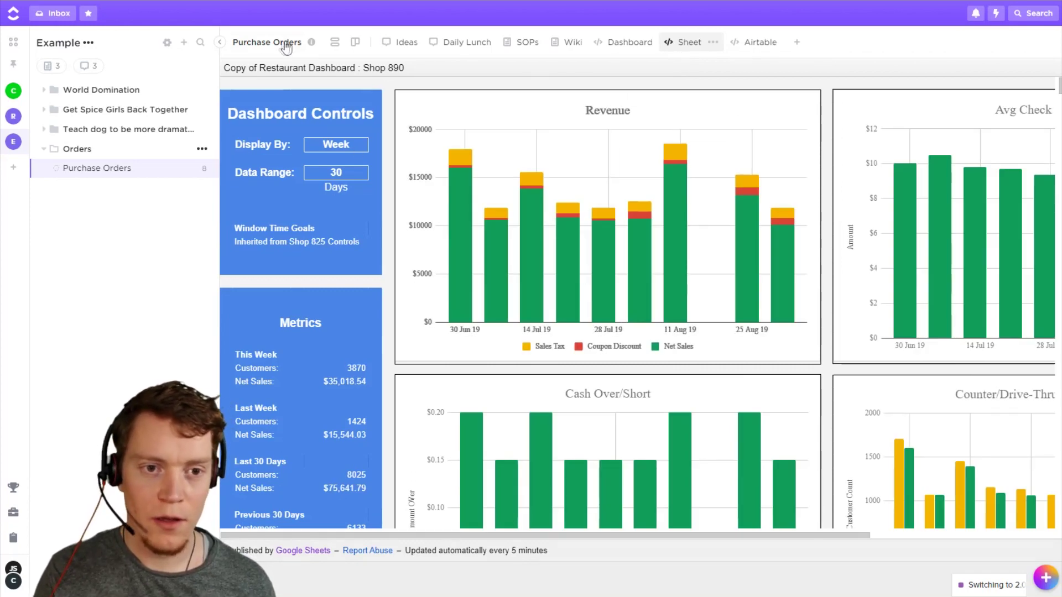
pyautogui.click(333, 44)
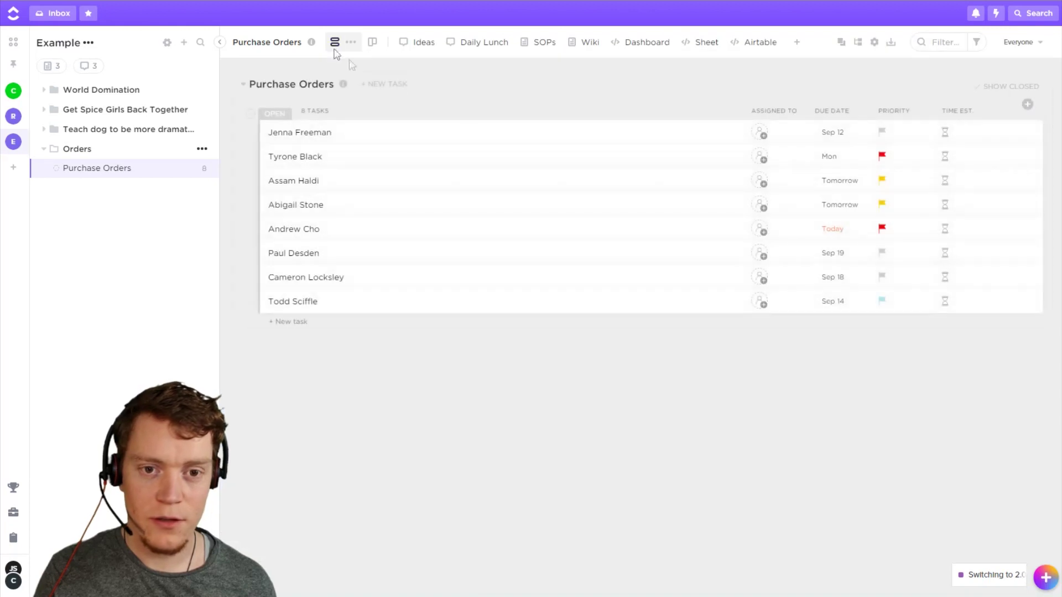
pyautogui.click(696, 43)
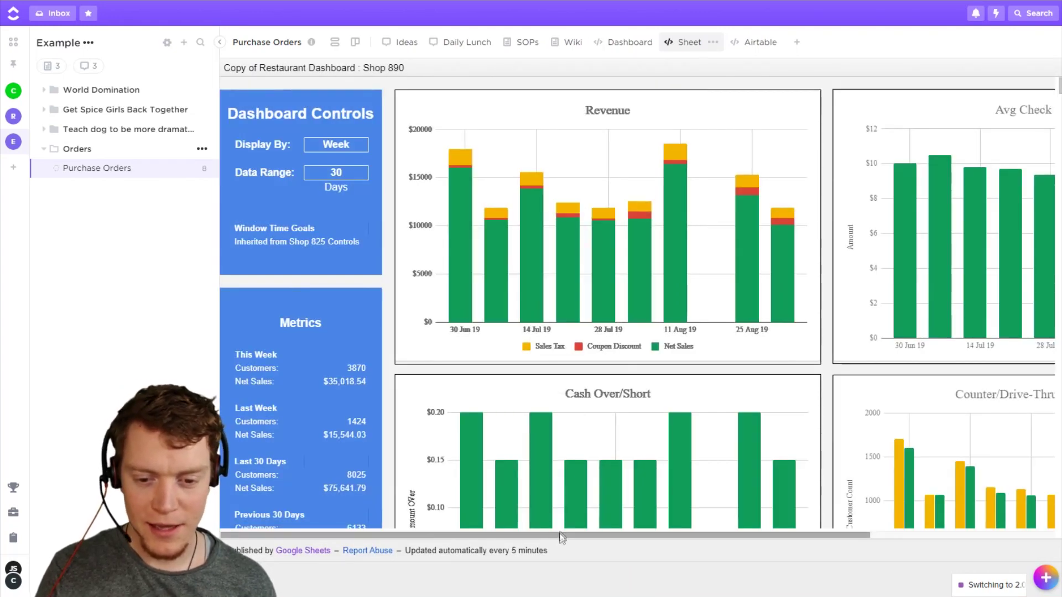
pyautogui.moveTo(576, 537)
pyautogui.mouseDown()
pyautogui.moveTo(699, 540)
pyautogui.moveTo(588, 539)
pyautogui.mouseUp()
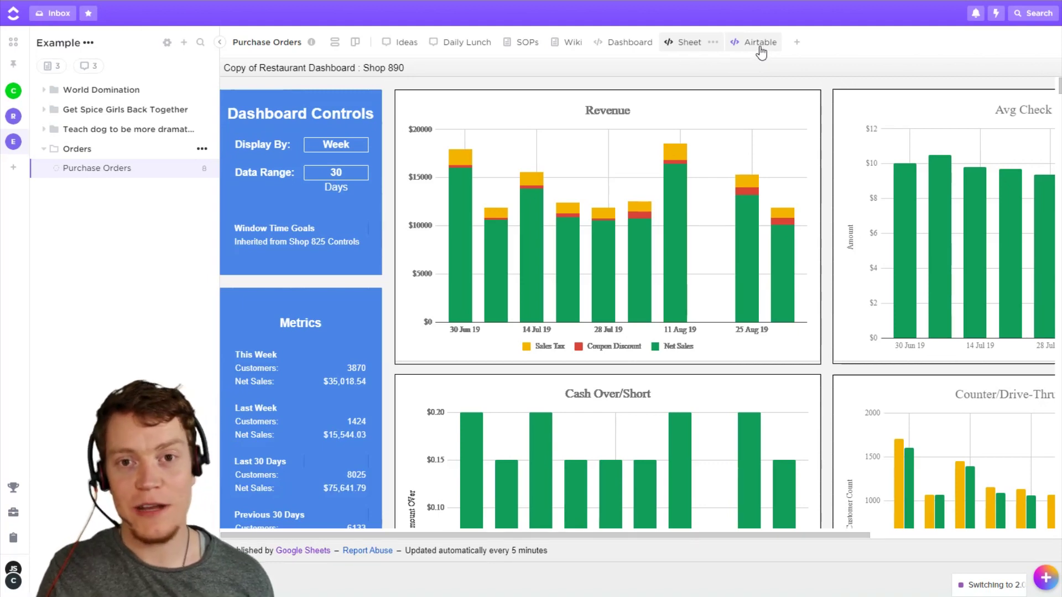
pyautogui.click(761, 44)
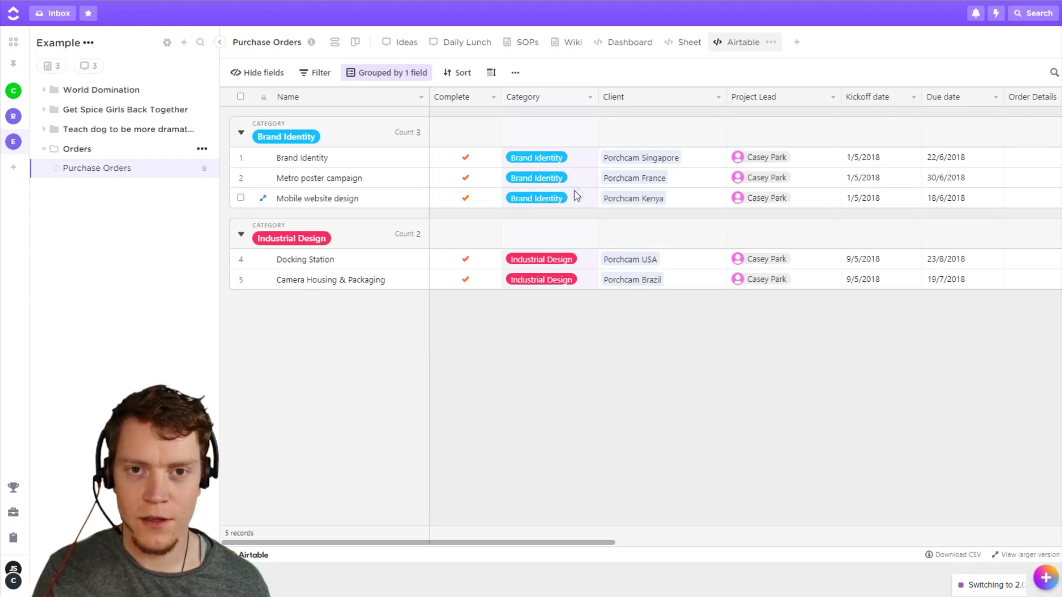
# Bring up the Add view choices beside the Airtable tab.
pyautogui.click(801, 44)
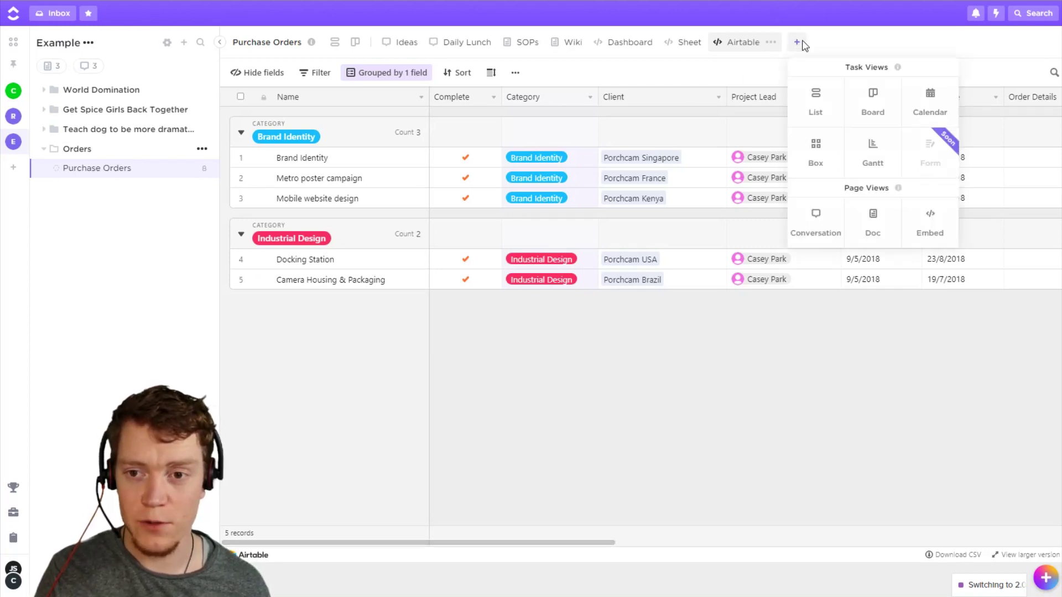
# Add a Conversation view named 'New Conversation' and start a conversation in it.
pyautogui.click(833, 229)
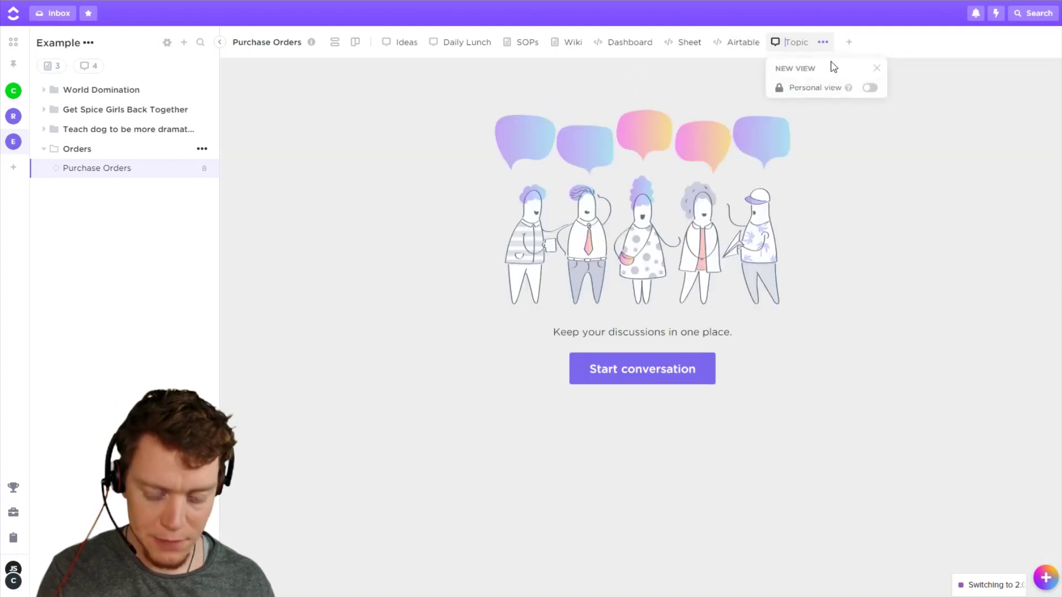
pyautogui.write('New Conversation')
pyautogui.press('Return')
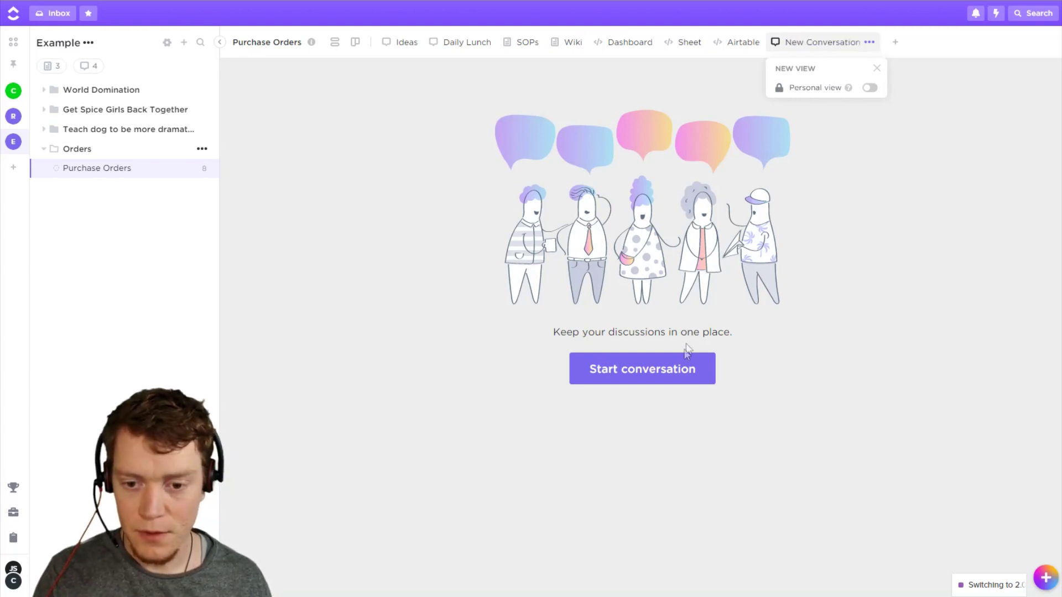
pyautogui.click(687, 351)
pyautogui.click(430, 547)
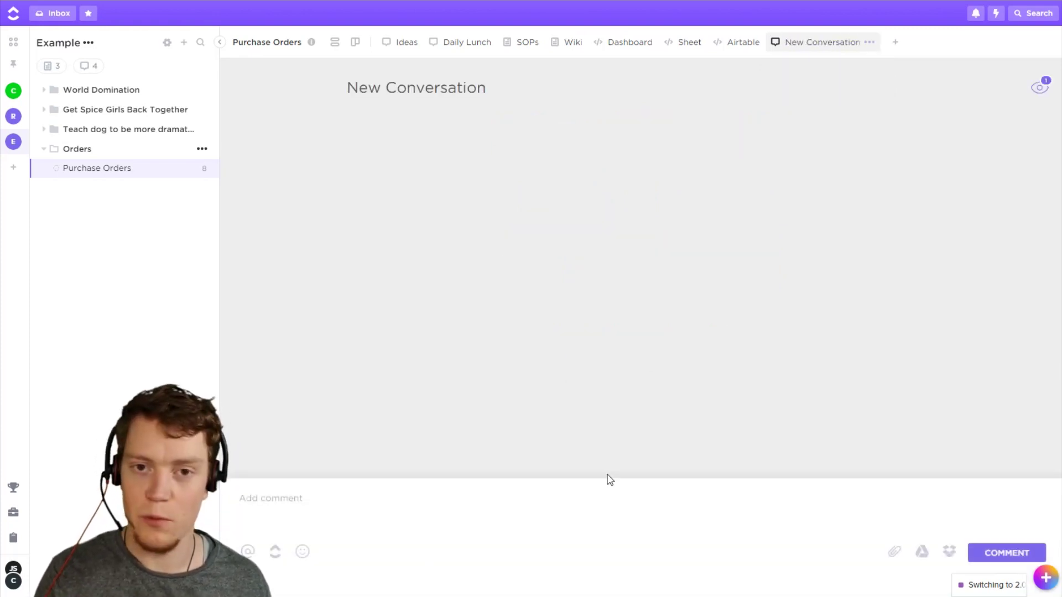
# Add a Doc view named 'Doc' to the Purchase Orders list.
pyautogui.click(895, 43)
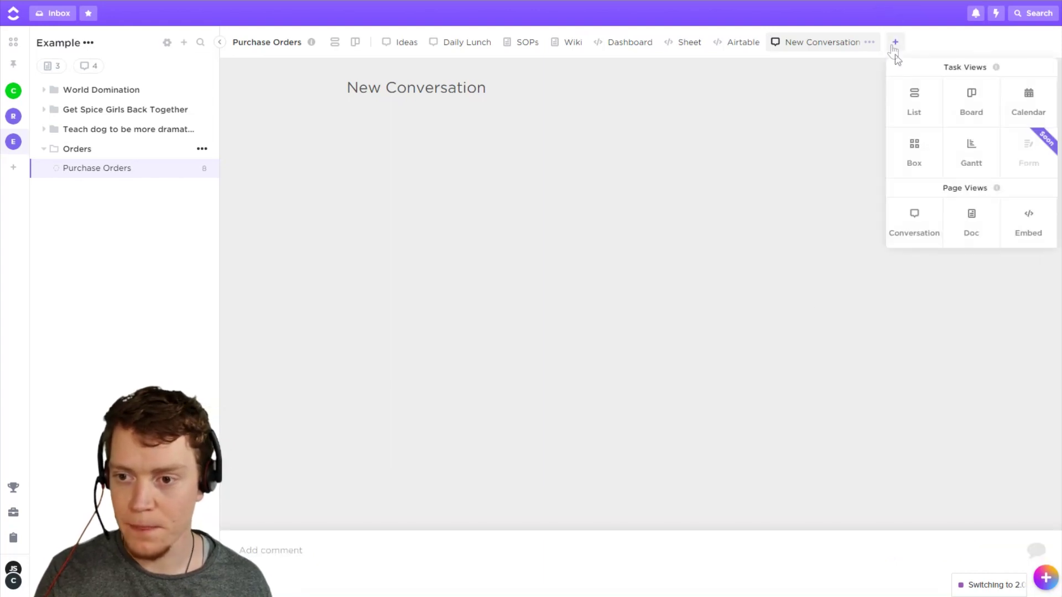
pyautogui.click(976, 223)
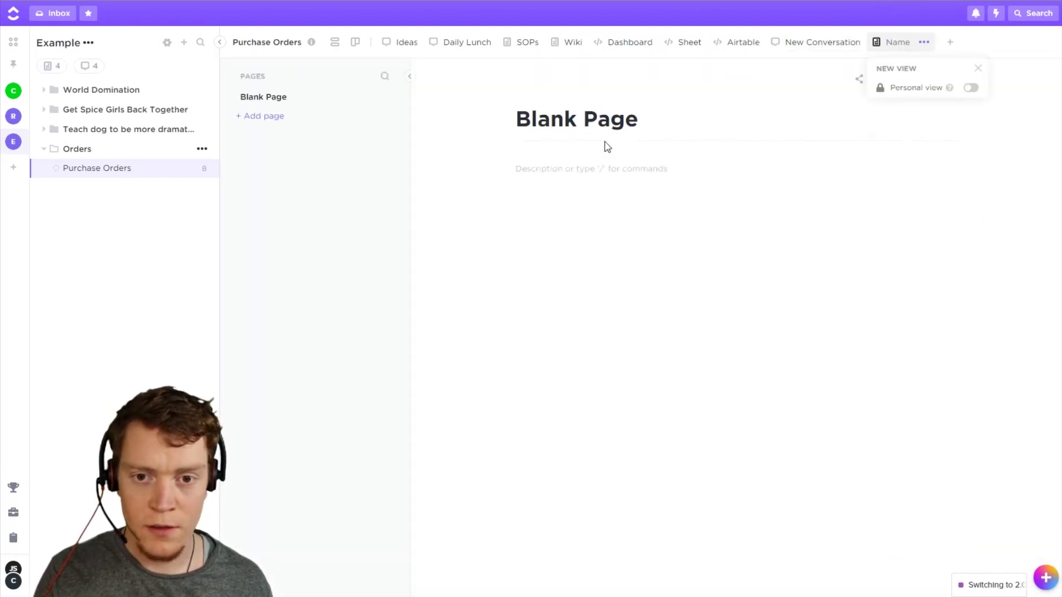
pyautogui.write('Doc')
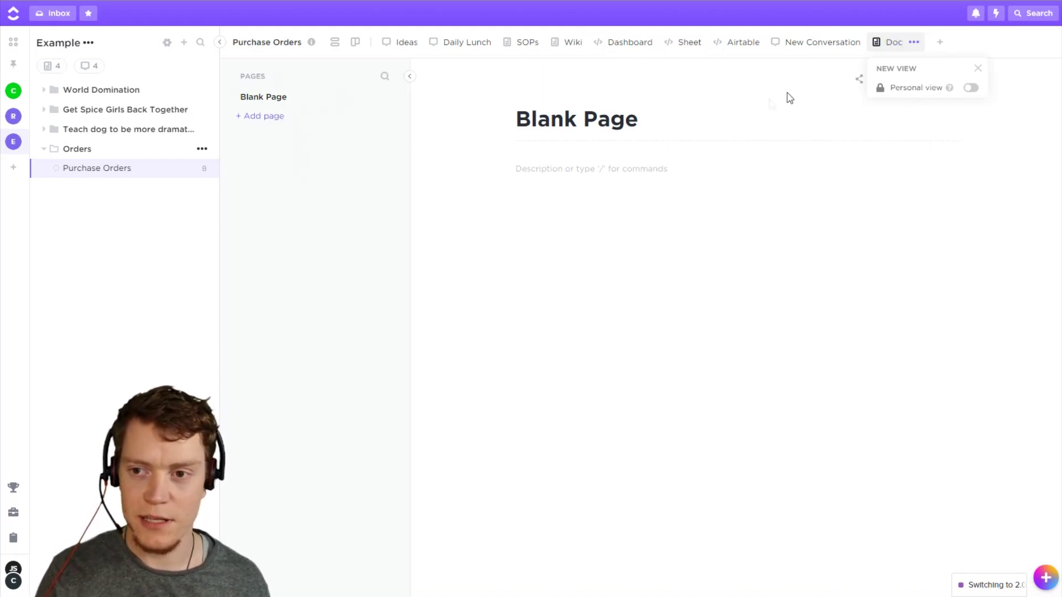
pyautogui.click(940, 52)
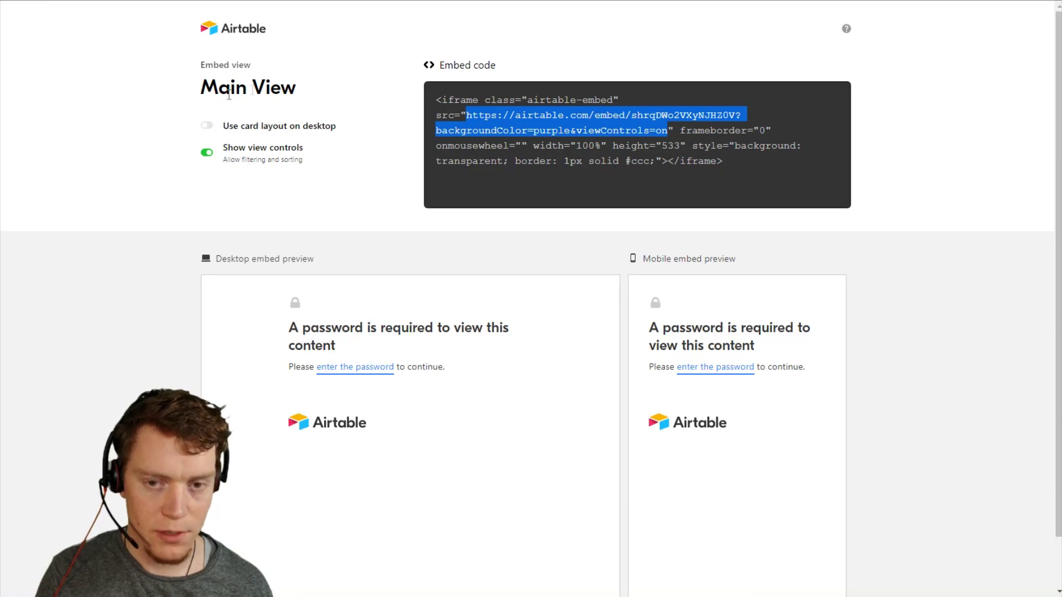
# Create a shareable grid view link for the Order Tracking & Invoicing base and select its embed code.
pyautogui.click(242, 35)
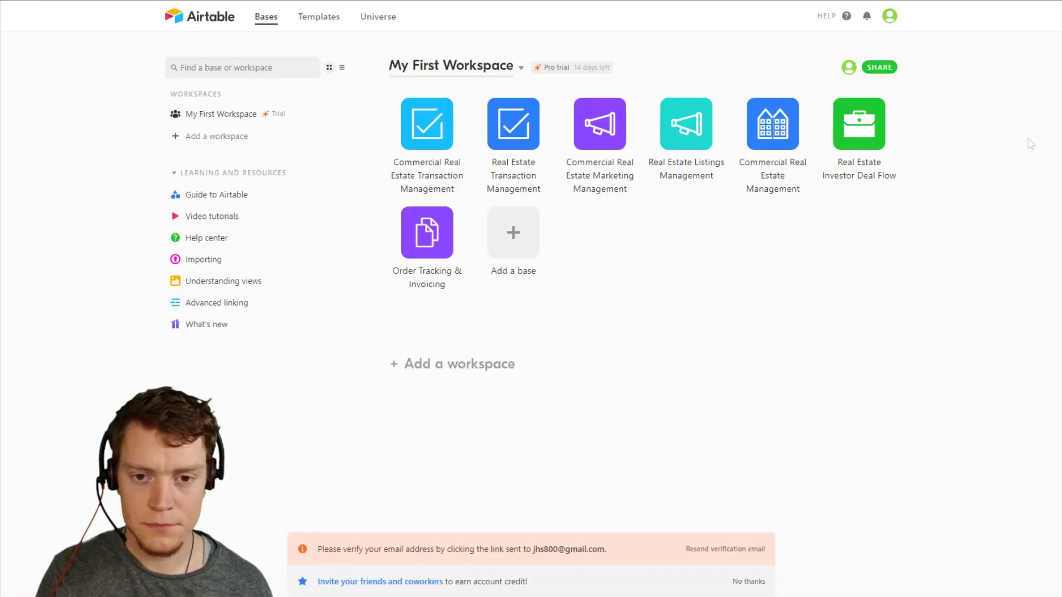
pyautogui.click(430, 240)
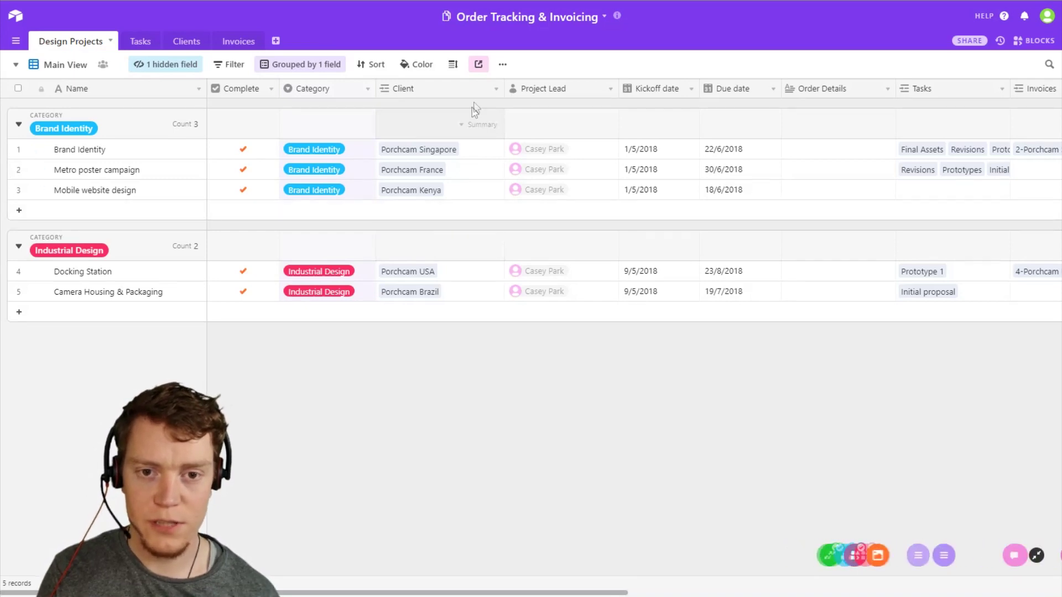
pyautogui.click(479, 65)
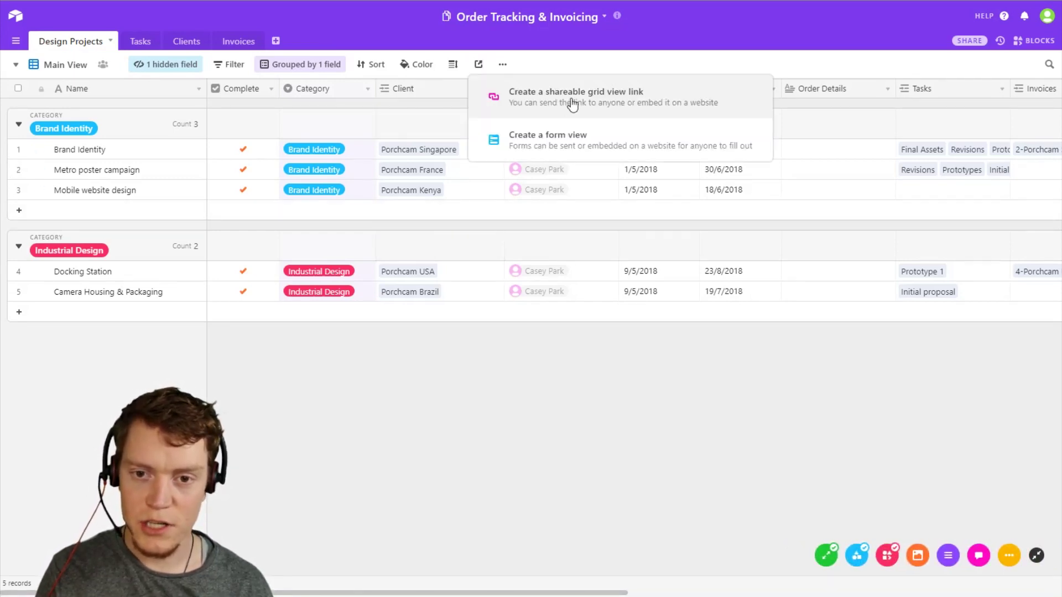
pyautogui.click(572, 104)
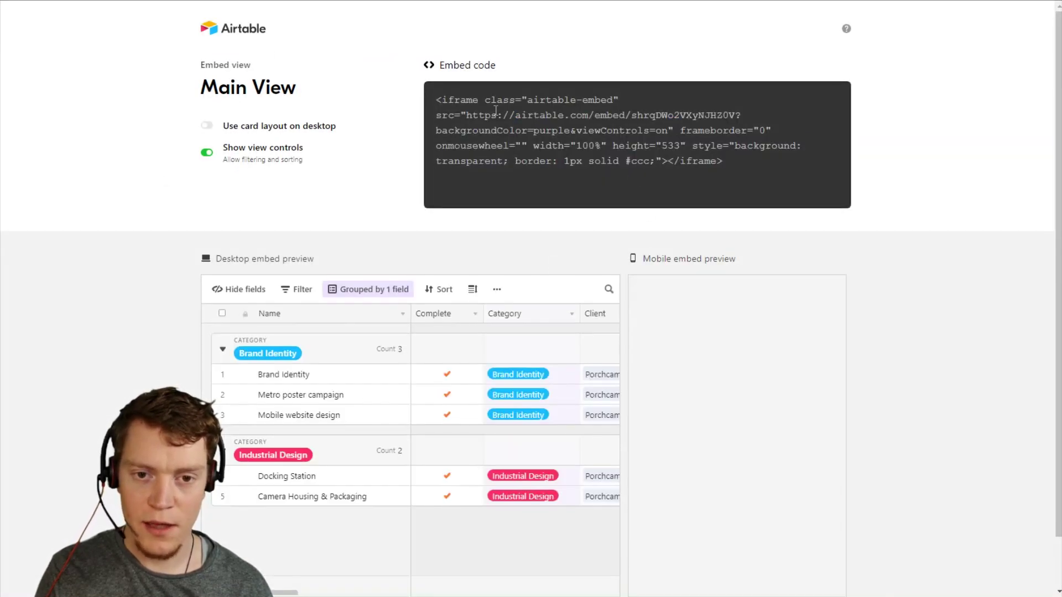
pyautogui.click(447, 95)
pyautogui.hotkey('ctrl', 'c')
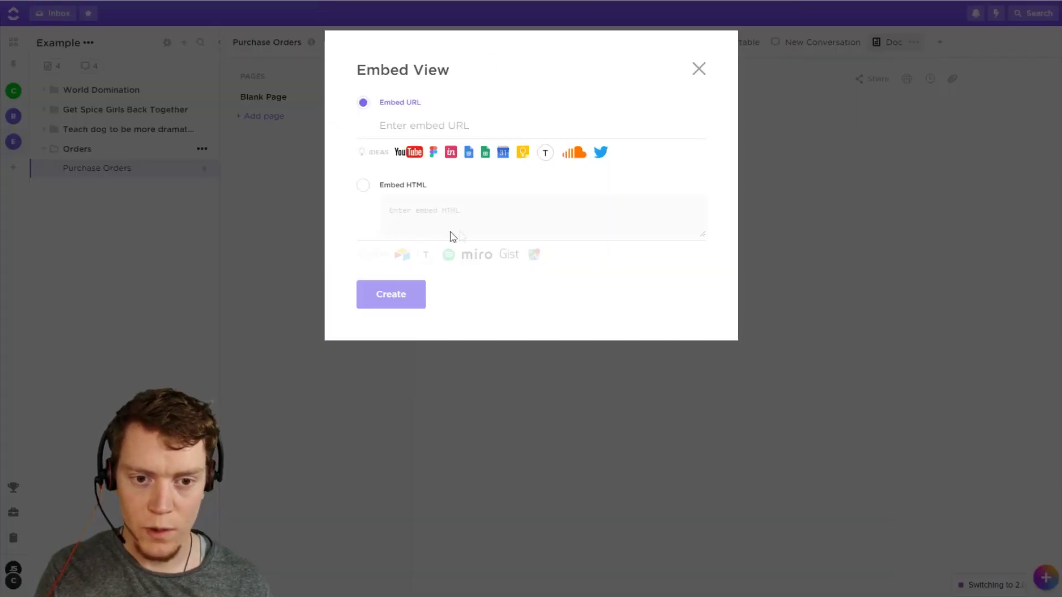
# Paste the Airtable iframe code as Embed HTML and create the embed view.
pyautogui.click(424, 210)
pyautogui.hotkey('ctrl', 'v')
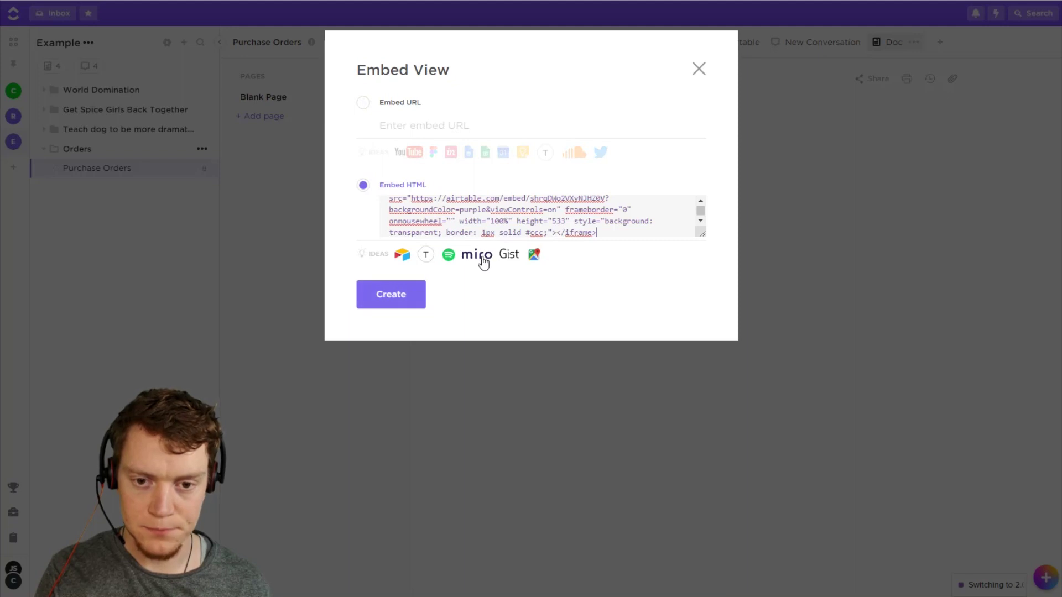
pyautogui.moveTo(413, 197); pyautogui.dragTo(553, 235)
pyautogui.click(465, 126)
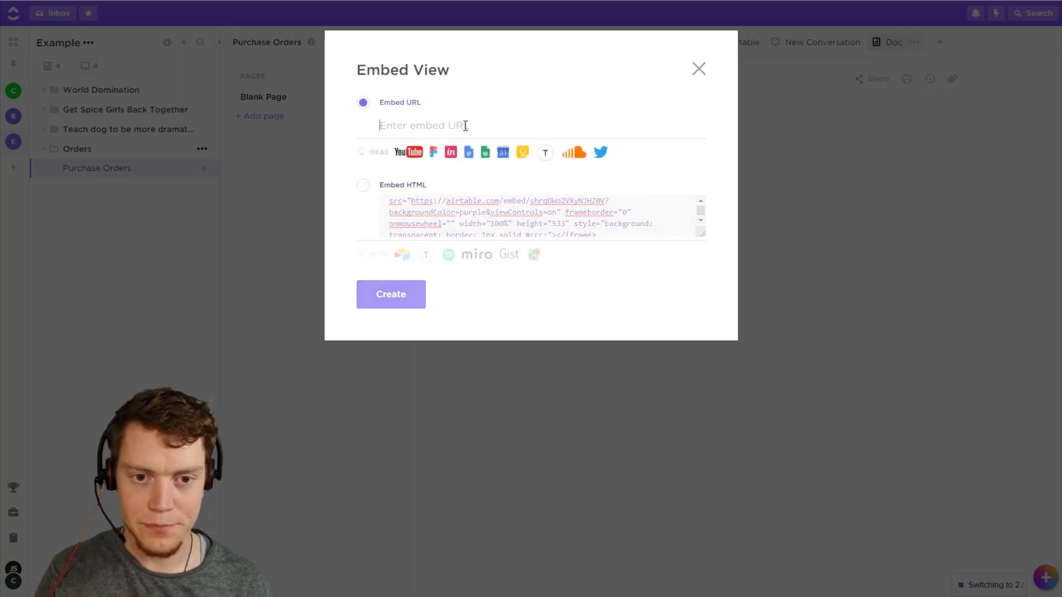
pyautogui.click(363, 186)
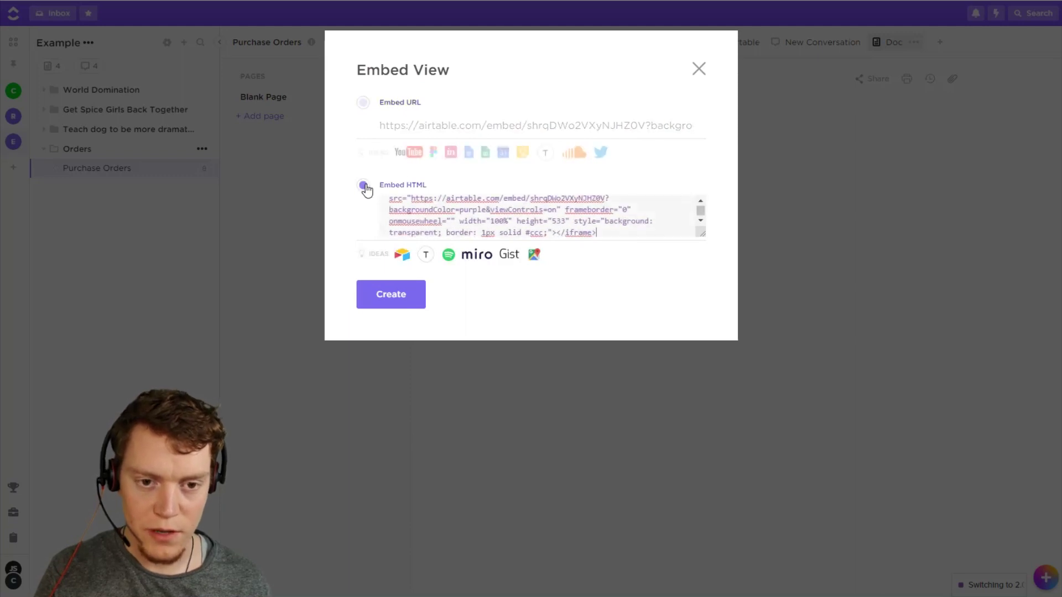
pyautogui.click(410, 302)
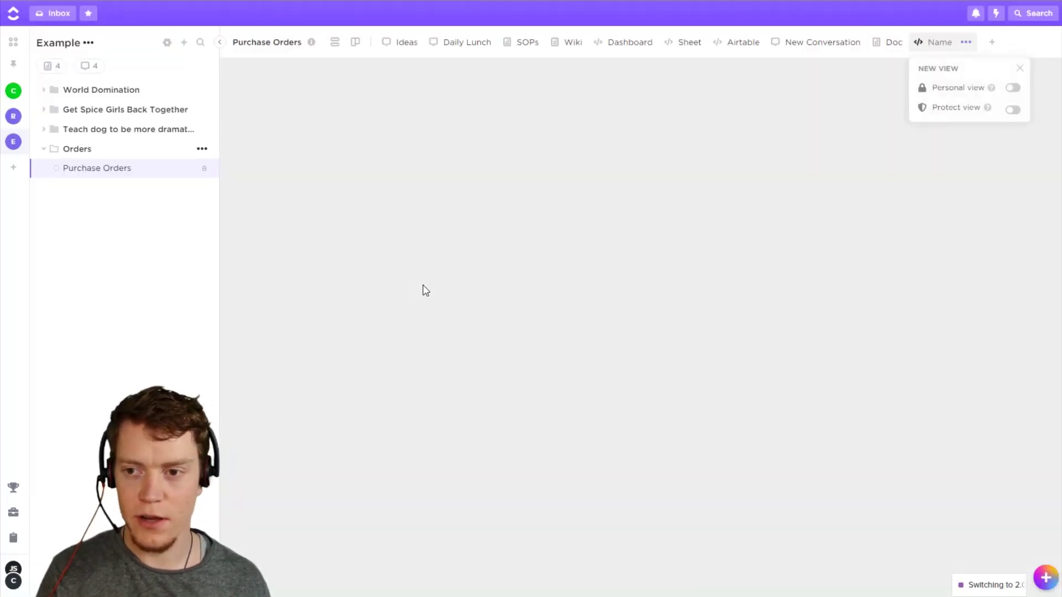